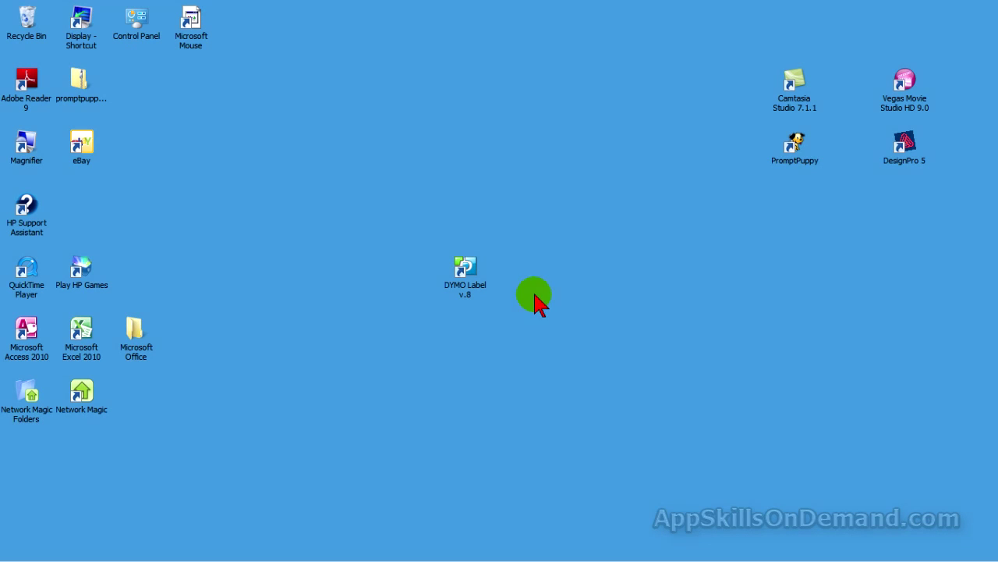
Launch DYMO Label v.8 from its desktop shortcut to get a blank Address label
double_click(468, 271)
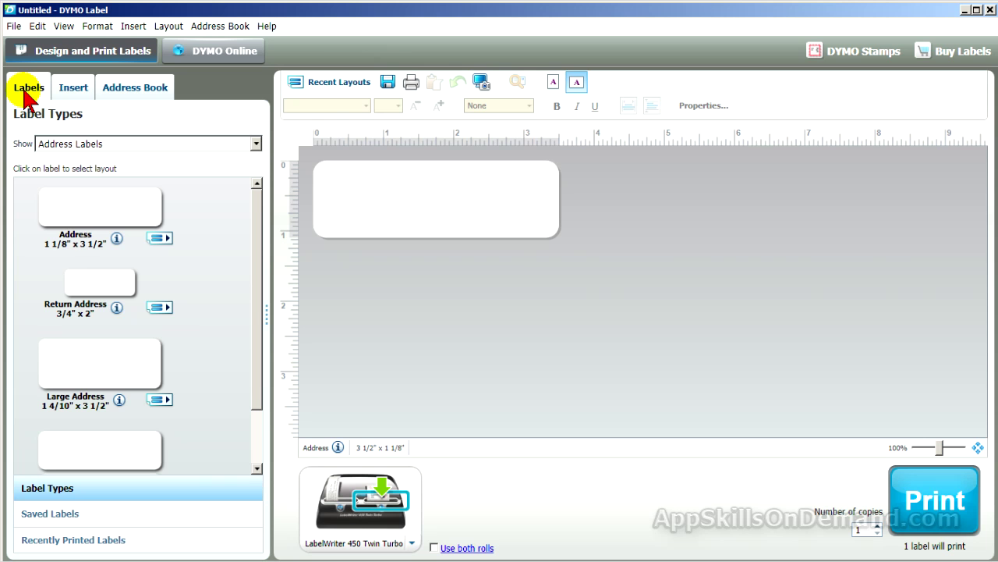
left_click(256, 145)
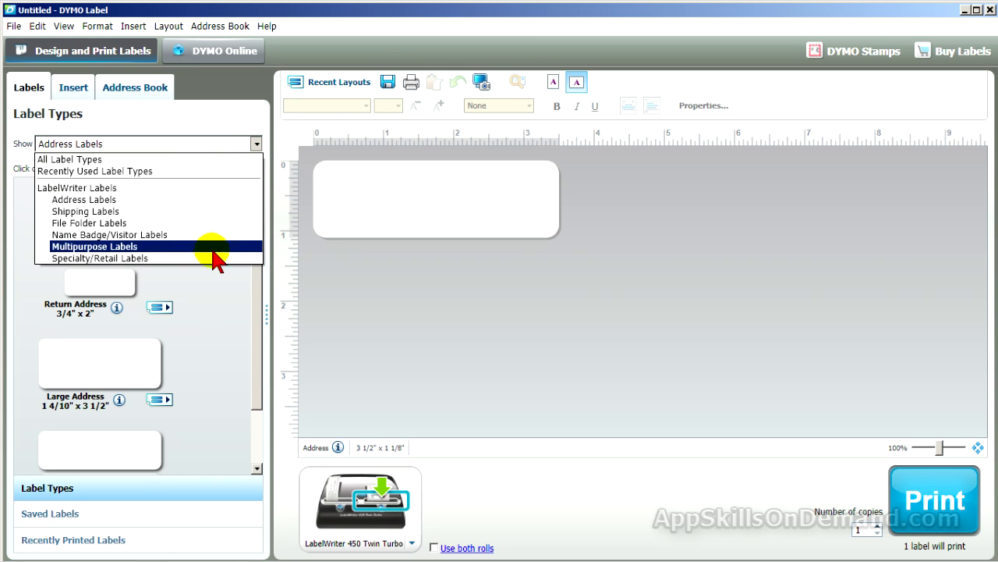
left_click(191, 160)
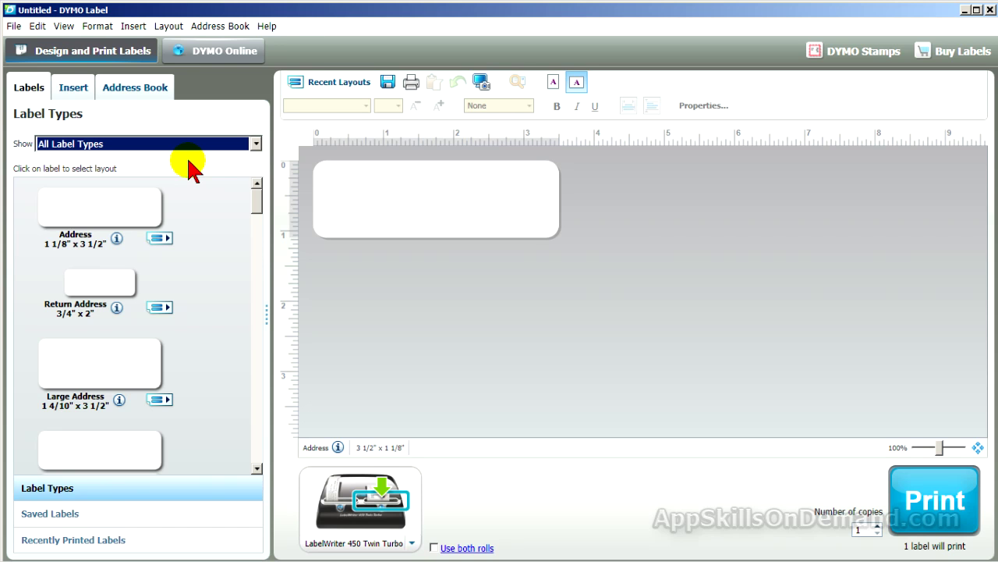
mouse_move(257, 201)
left_mouse_down()
mouse_move(257, 471)
mouse_move(242, 288)
mouse_move(257, 199)
left_mouse_up()
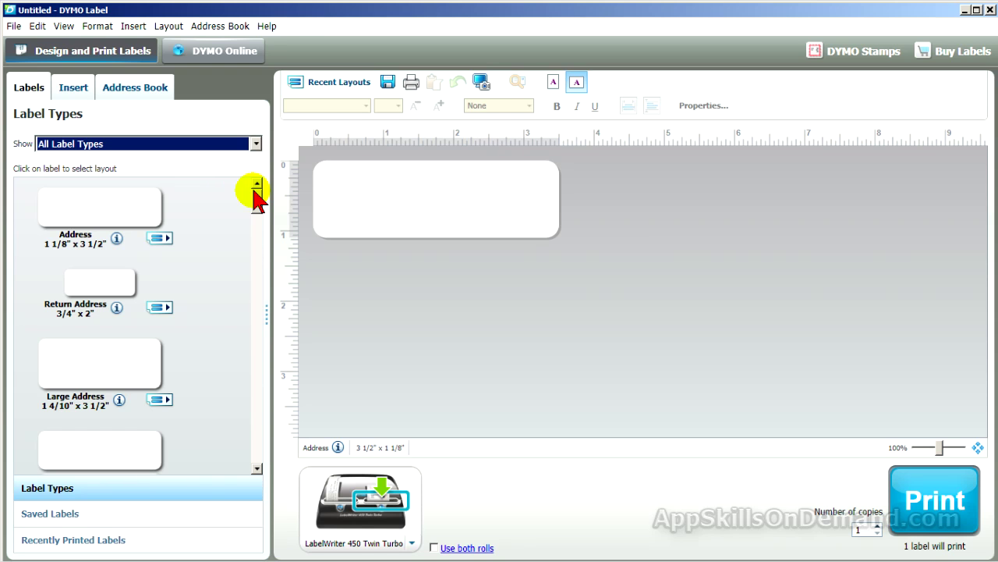
left_click(256, 143)
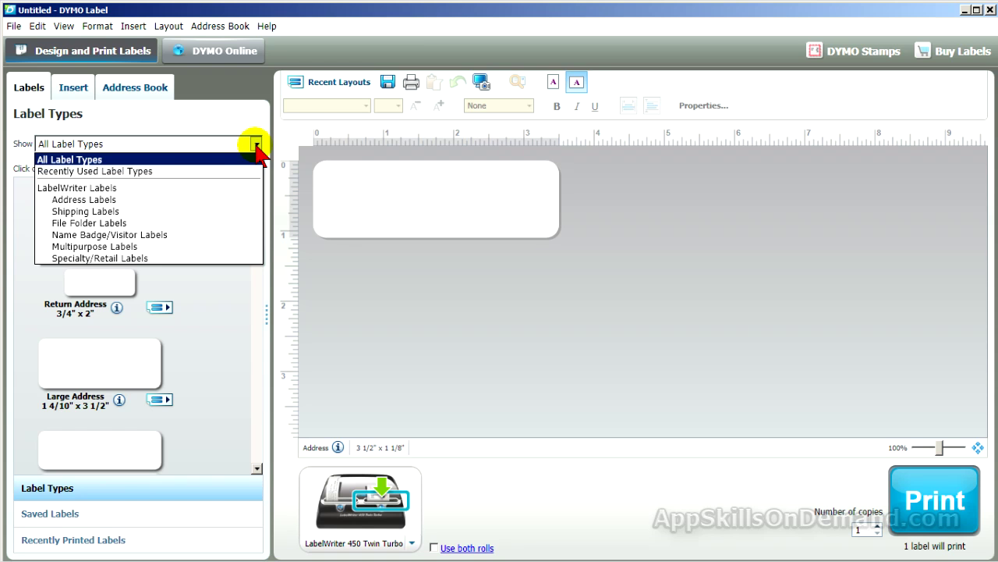
left_click(209, 199)
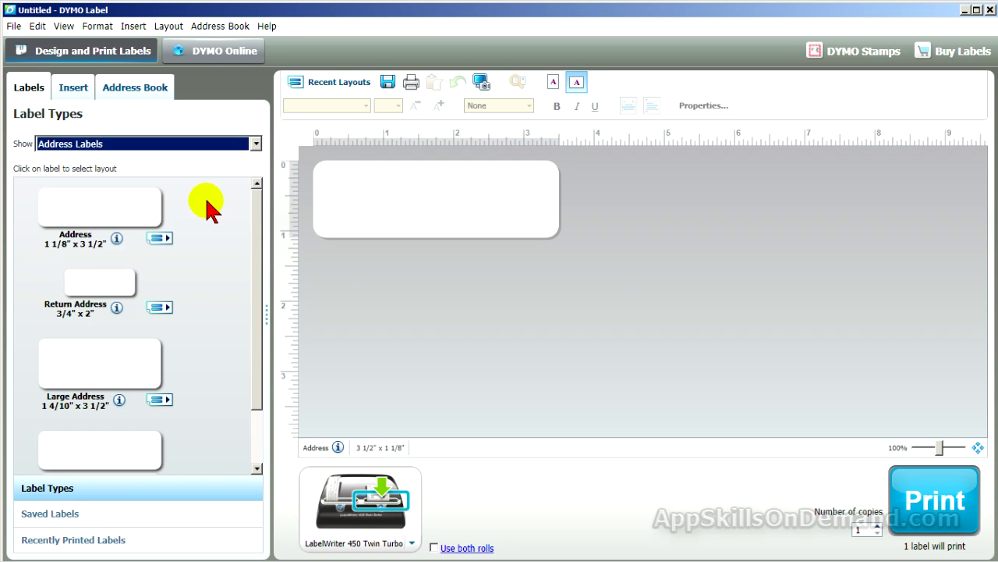
mouse_move(259, 231)
left_mouse_down()
mouse_move(263, 296)
mouse_move(258, 216)
left_mouse_up()
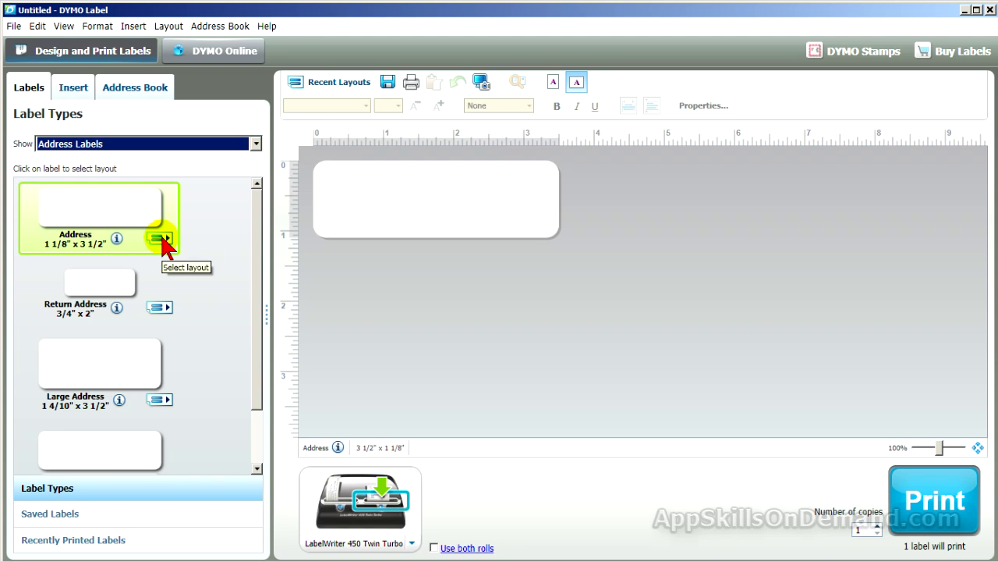
Apply the envelope 'Click Here to Enter Address' layout to the Address label
left_click(160, 238)
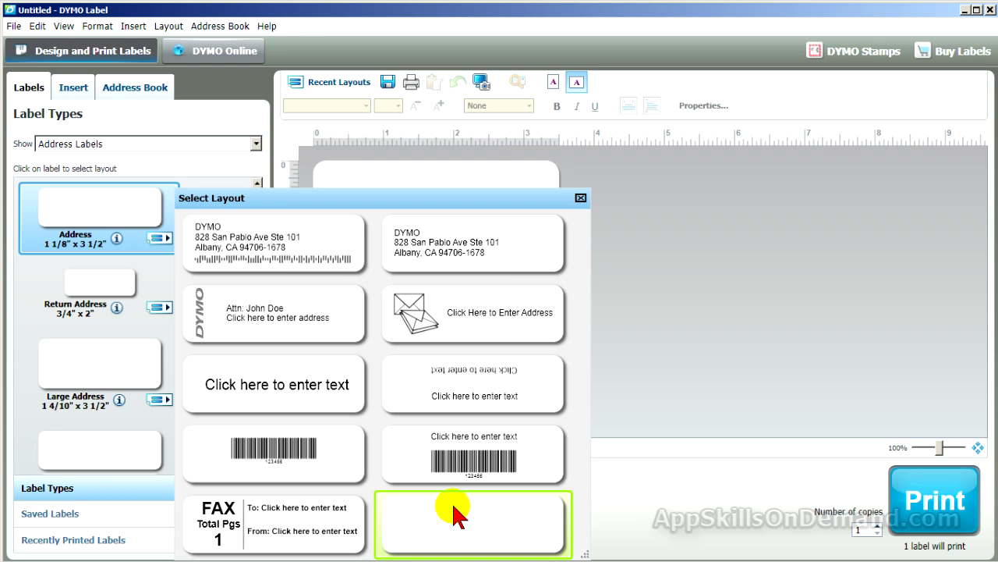
left_click(460, 320)
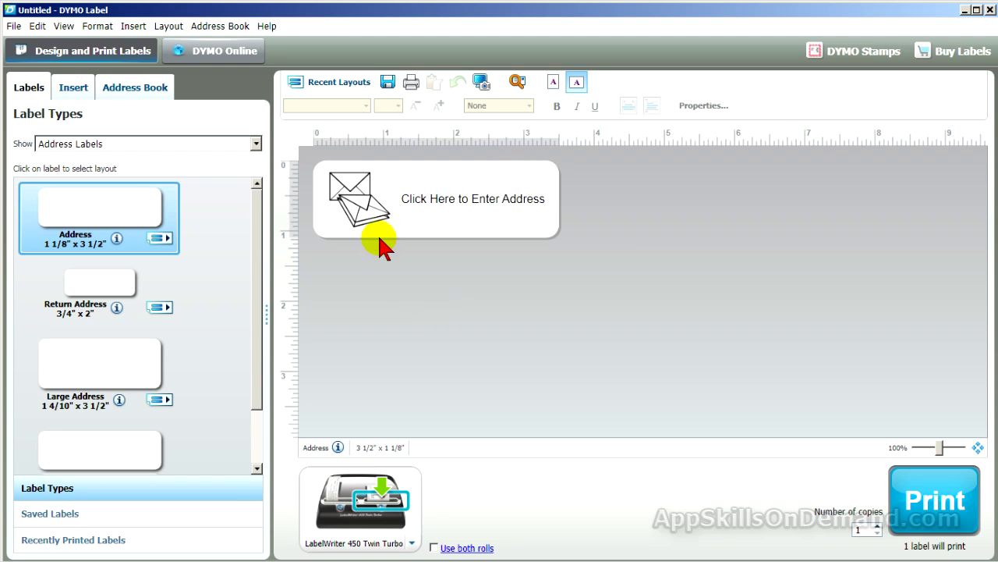
Inspect the envelope picture's properties, close them unchanged, and select the address text
double_click(359, 212)
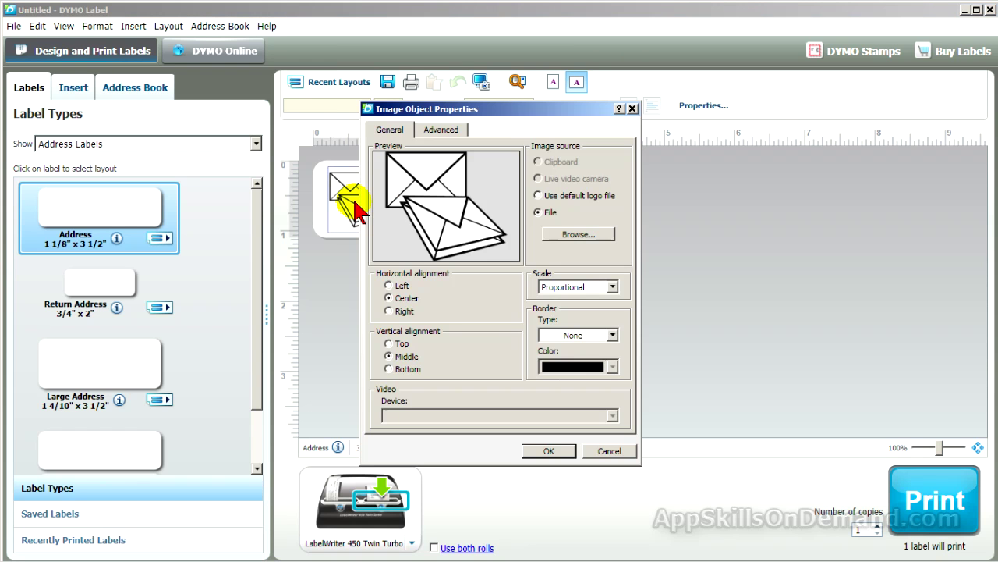
left_click(608, 453)
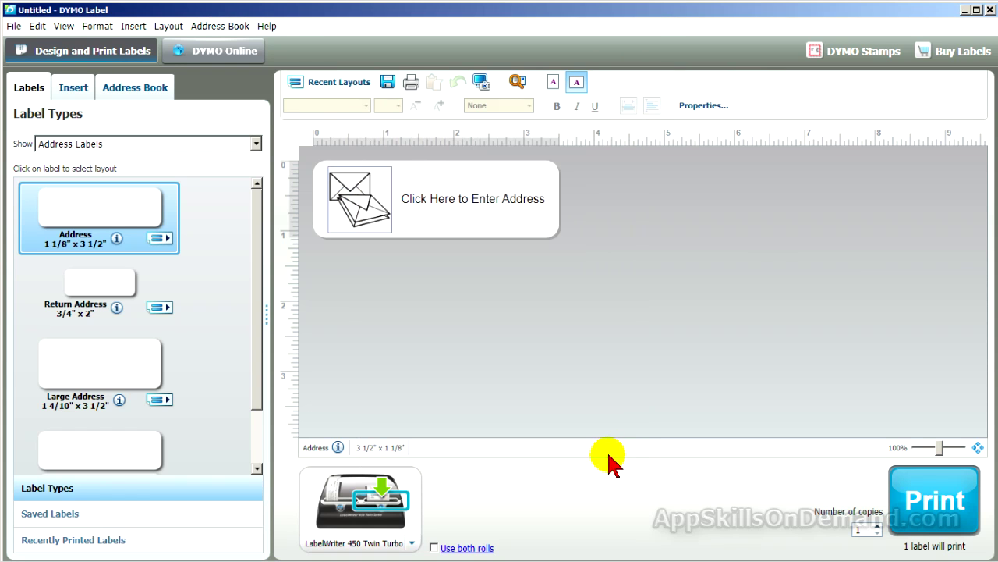
left_click(482, 205)
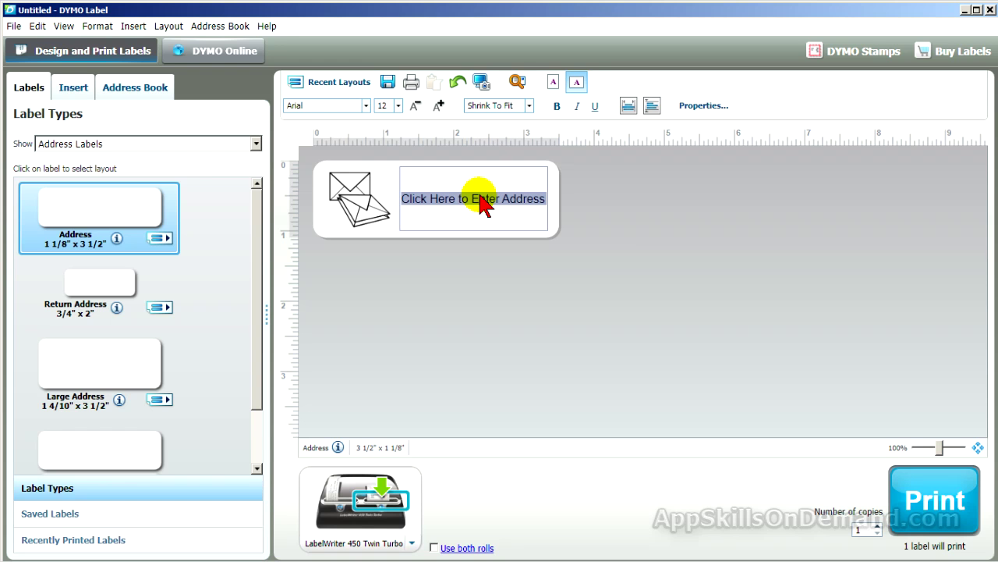
Apply the blank layout, removing the envelope picture and address placeholder text
left_click(133, 214)
left_click(461, 525)
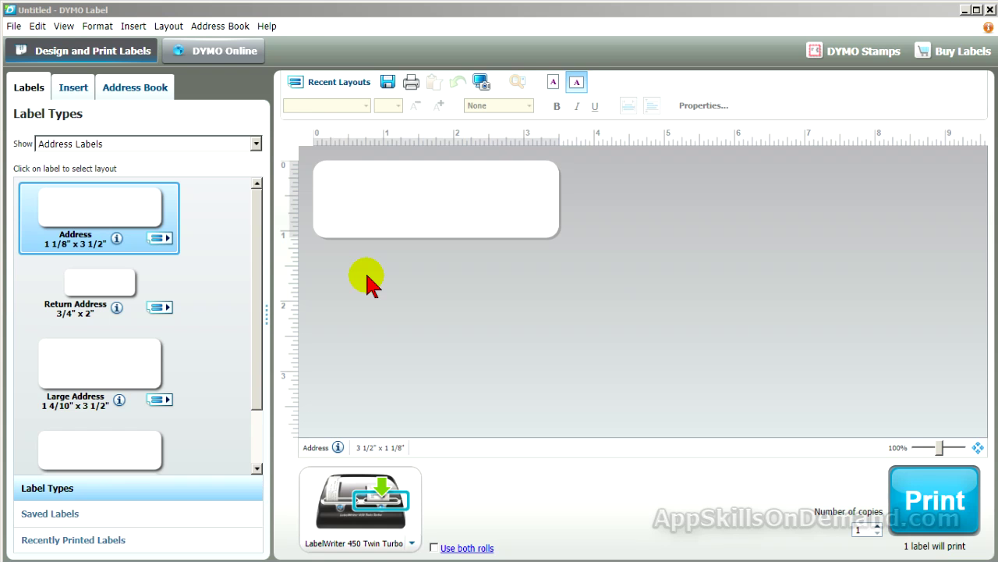
left_click(72, 88)
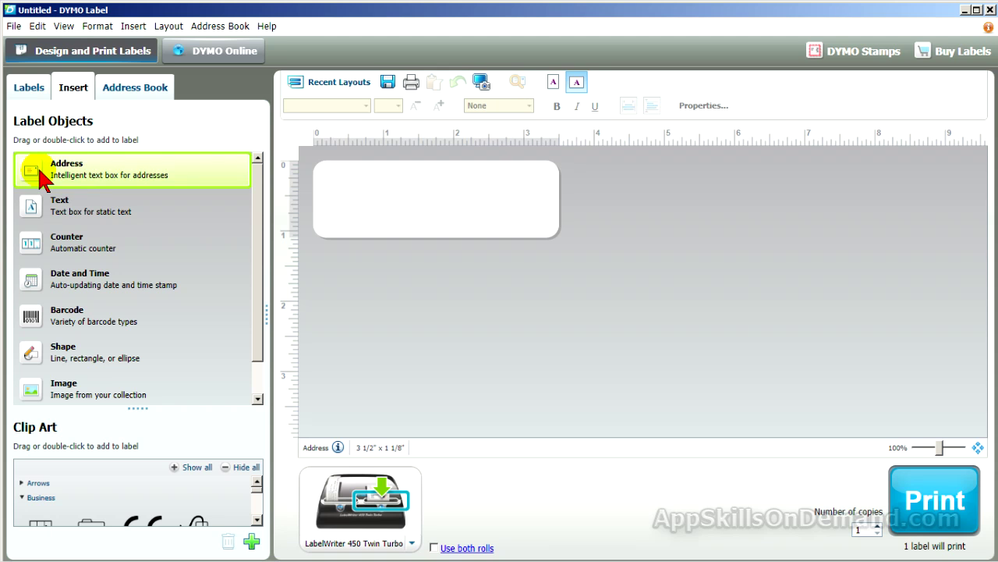
Place an Address text box on the label and stretch it to fill most of the label
left_click_drag(38, 167, 341, 180)
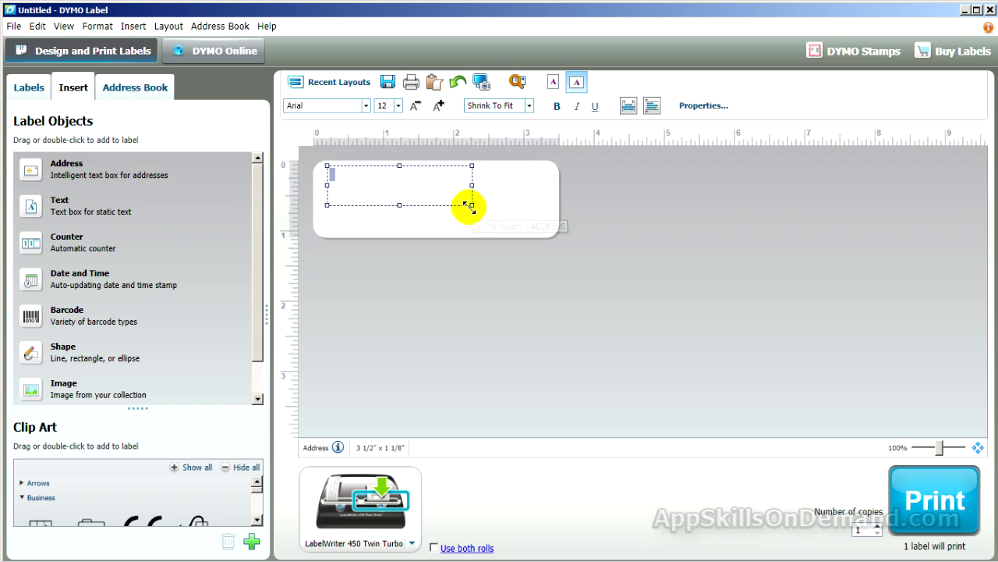
left_click_drag(472, 205, 557, 241)
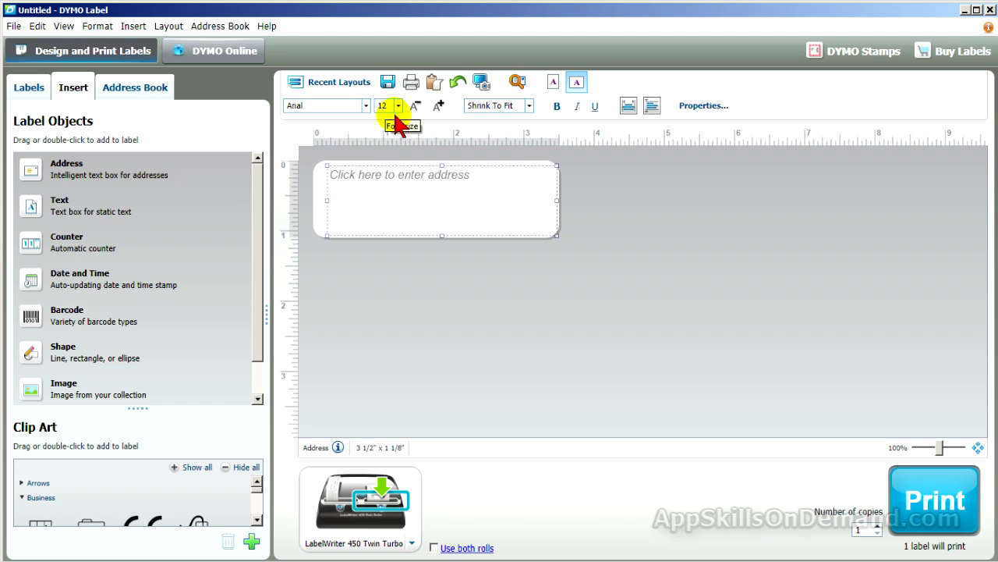
left_click(529, 106)
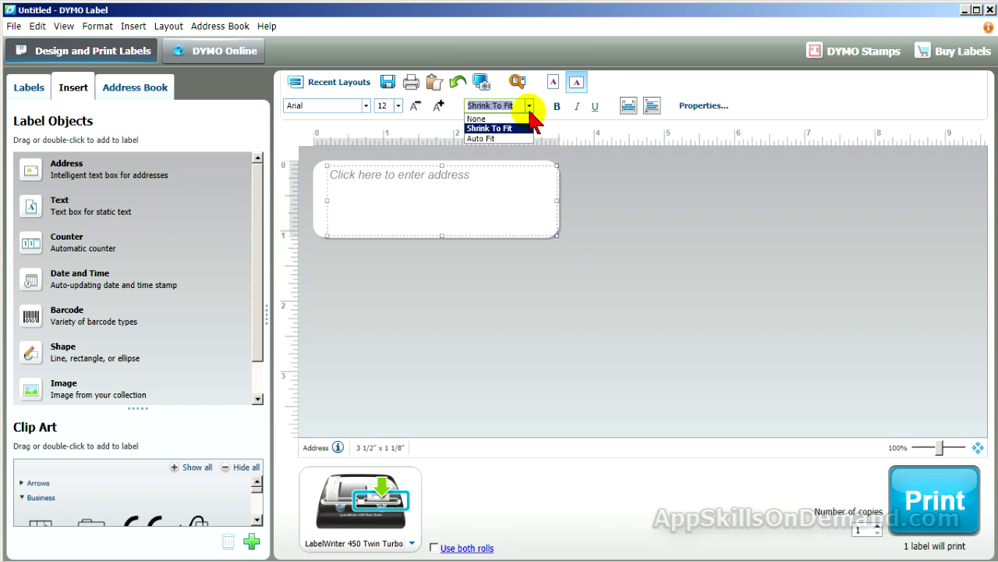
Keep Shrink To Fit for the address text and bring up the horizontal and vertical alignment choices
left_click(519, 128)
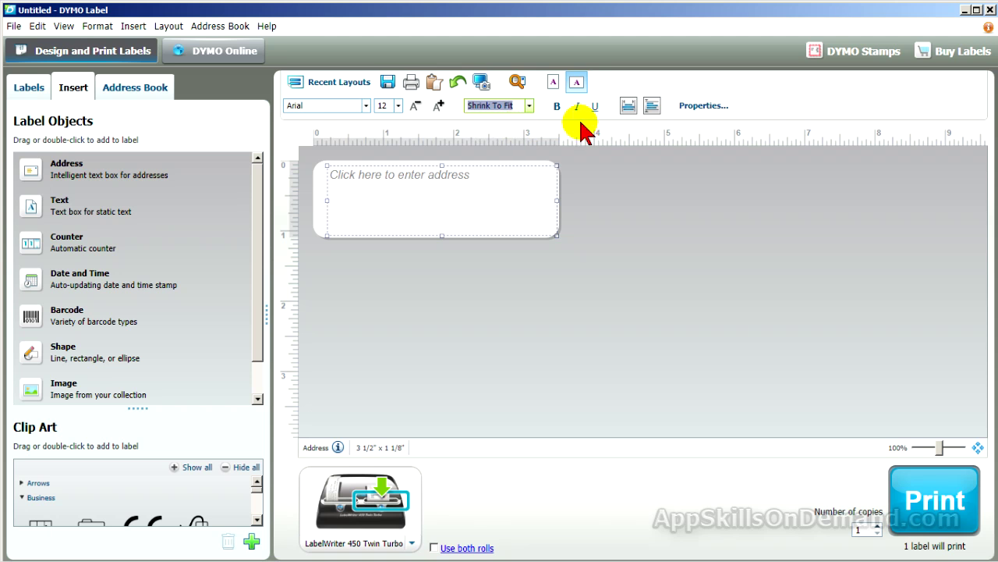
left_click(628, 108)
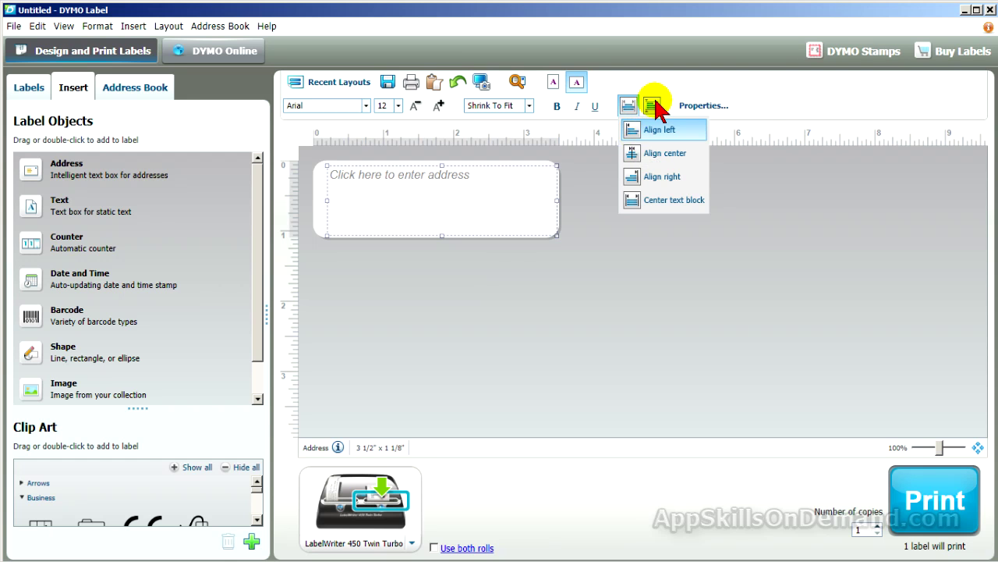
left_click(652, 106)
left_click(653, 106)
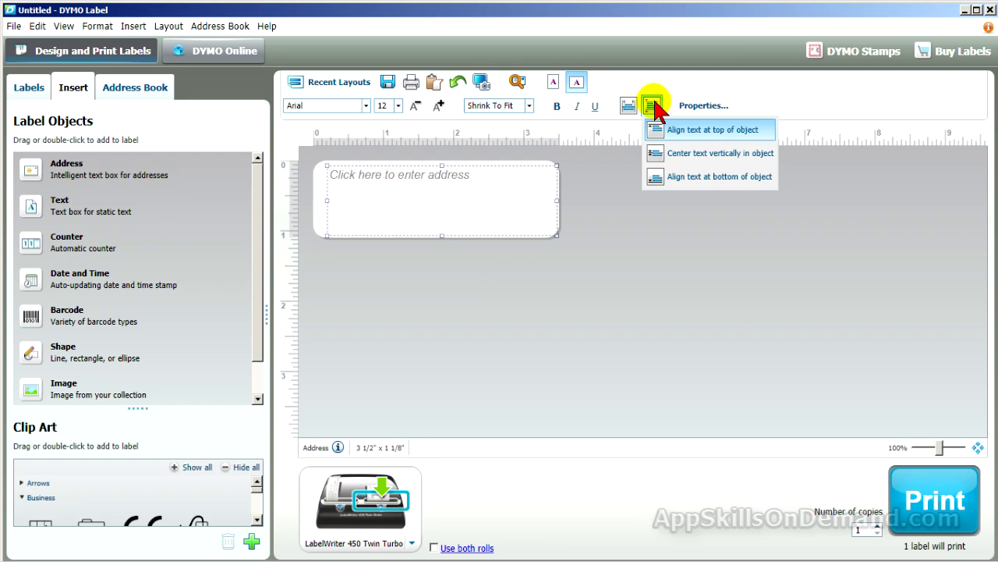
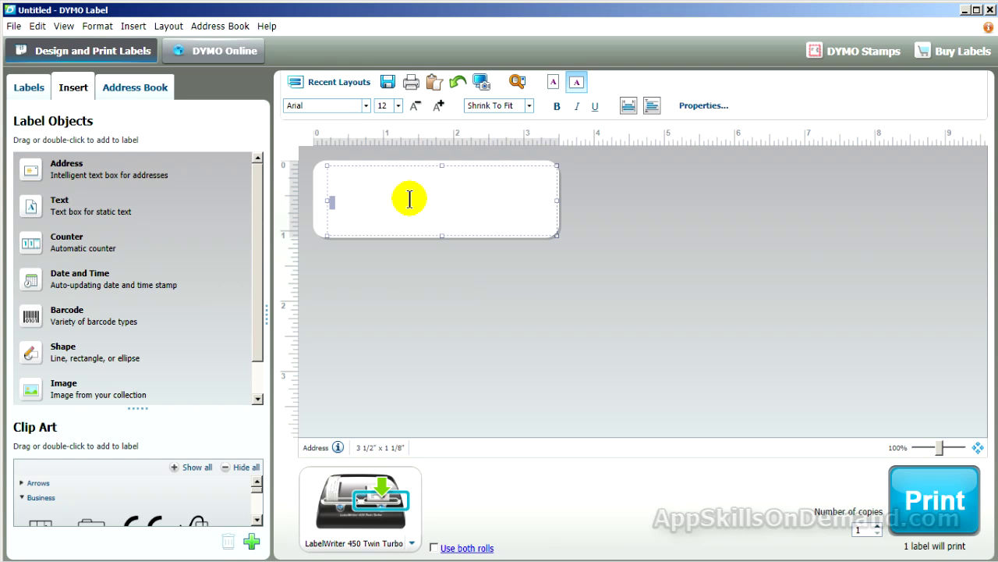
Type the contact's name, company, street address and city with state on four separate lines
type("s")
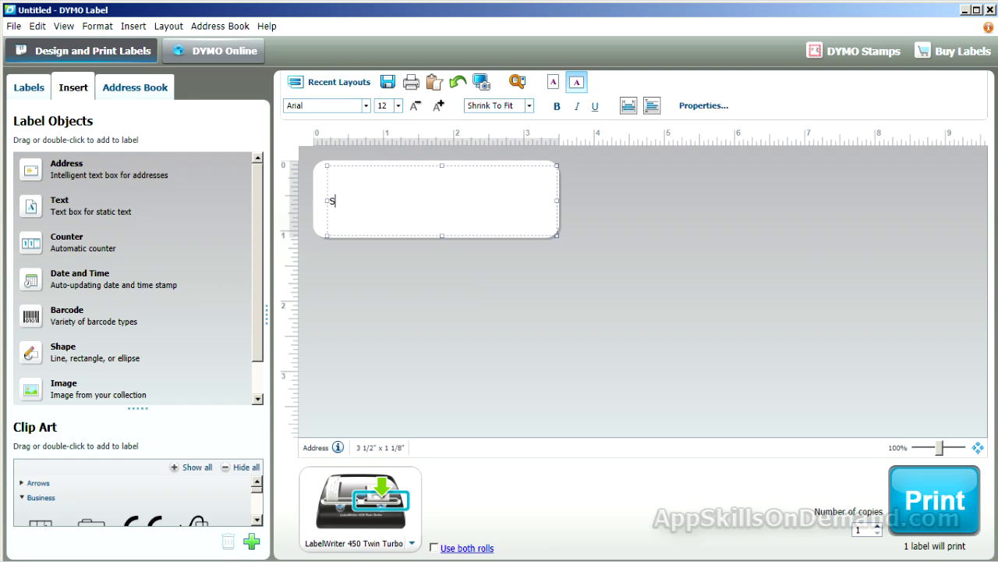
key("Return")
type("Newell Rubermaid")
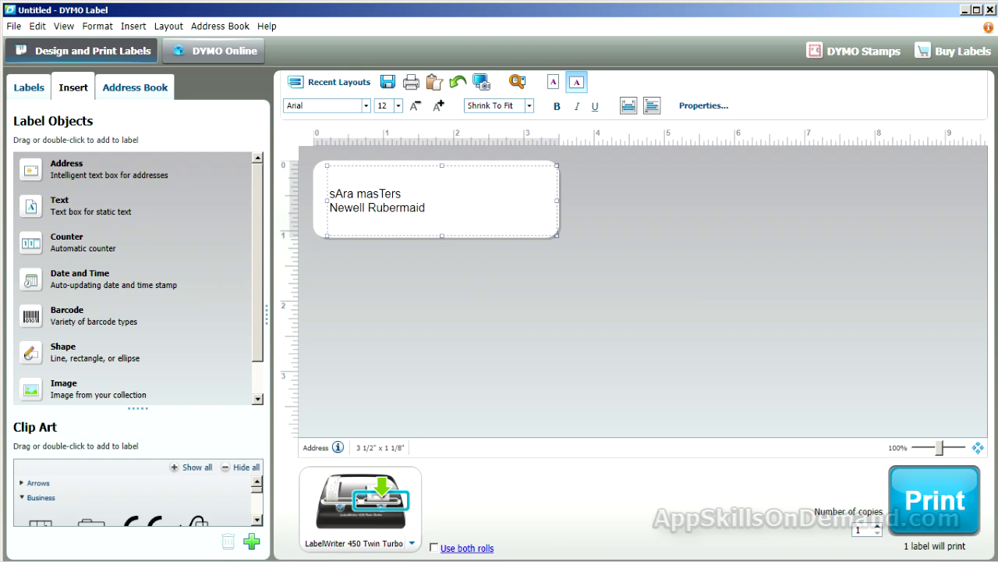
key("Return")
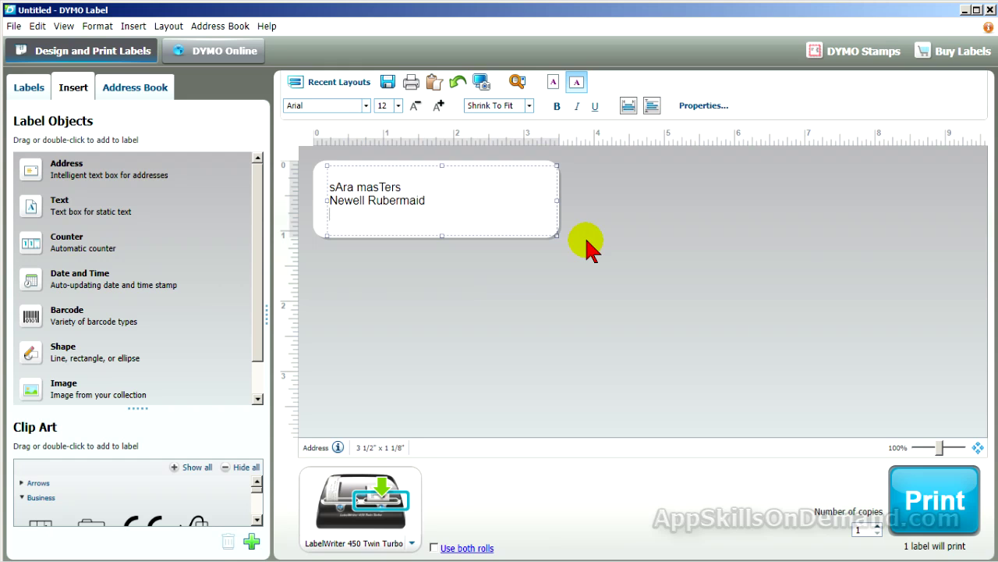
type("3 glenlake parkway")
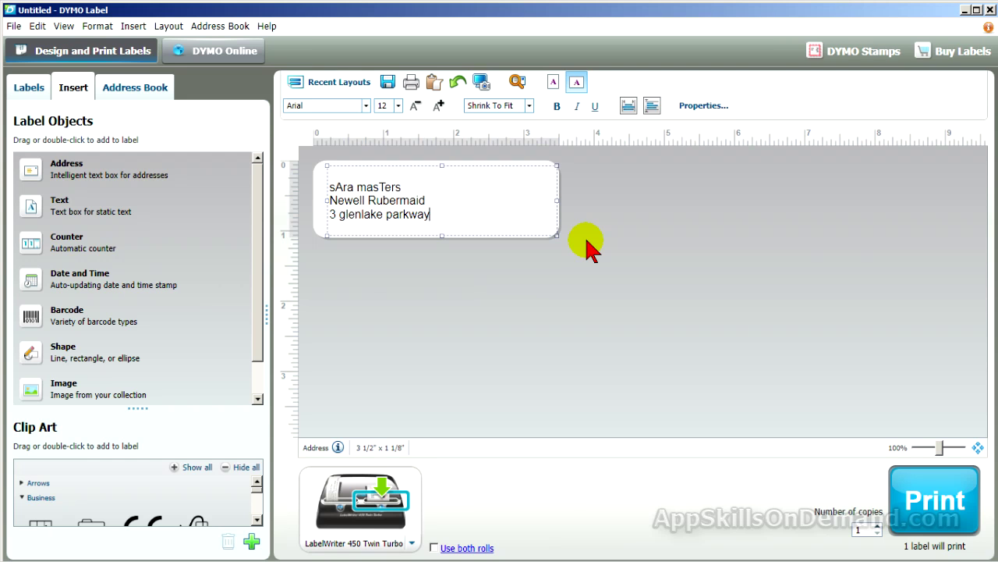
key("Return")
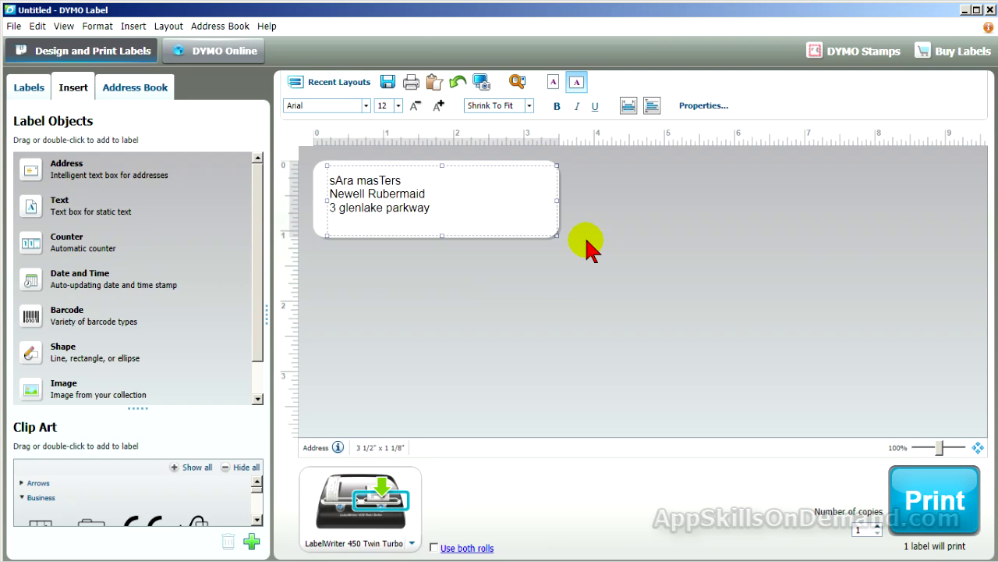
type("Atlanta, GA")
Run Address Fixer so the label address is corrected and gains its nine-digit ZIP+4 code
left_click(519, 84)
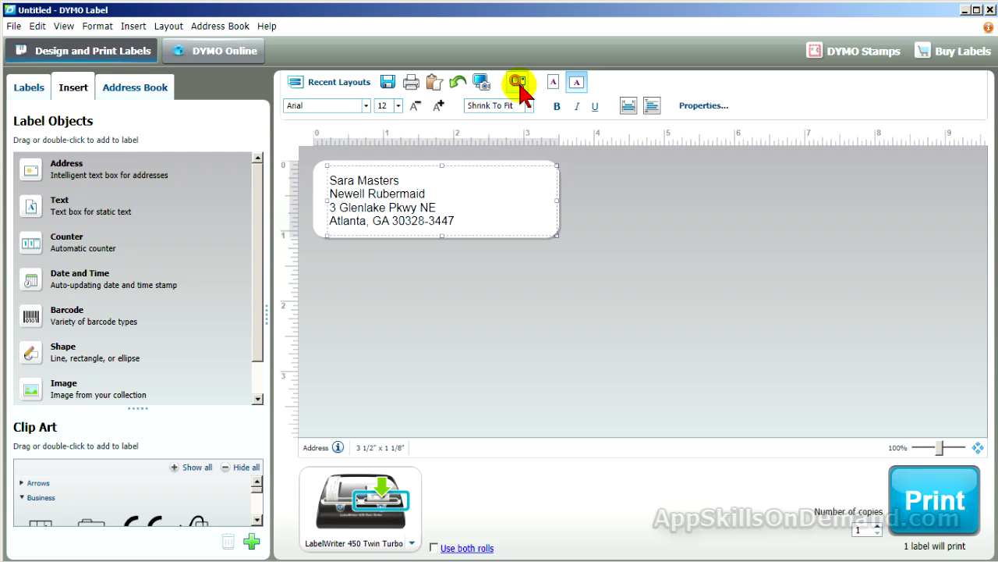
Make all four address lines bold and enlarge them to 18-point font
left_click_drag(456, 221, 344, 184)
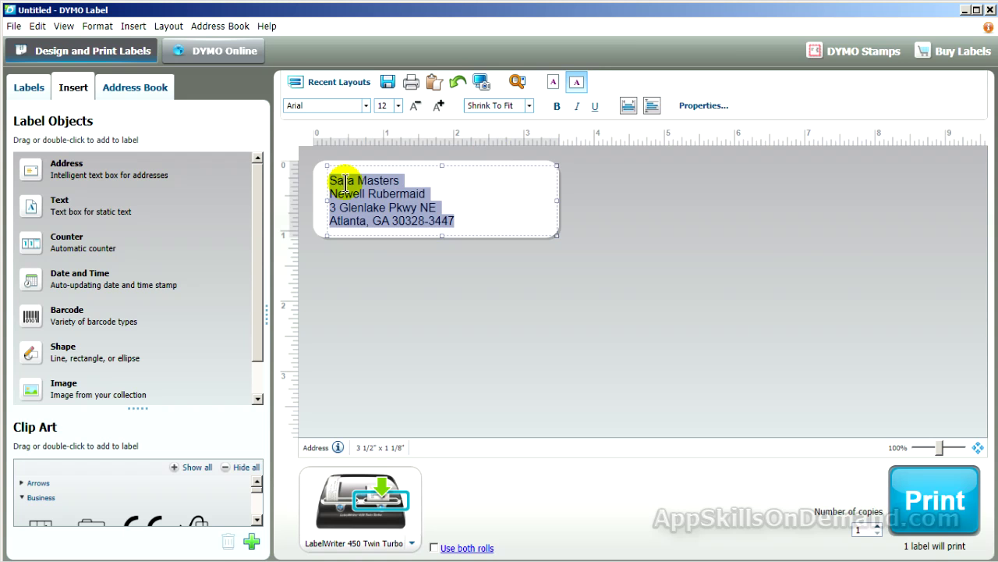
left_click(557, 106)
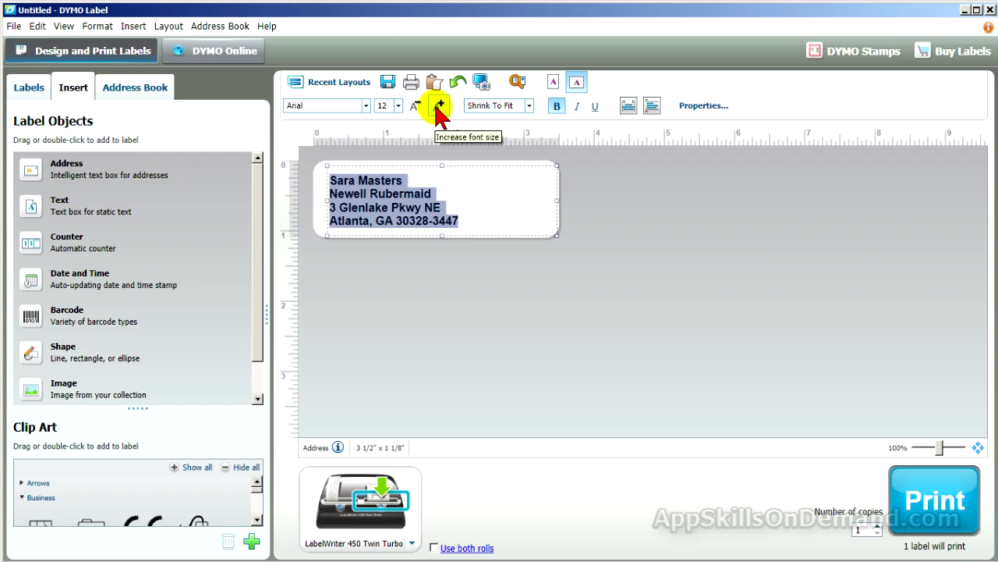
left_click(439, 107)
left_click(440, 107)
left_click(439, 107)
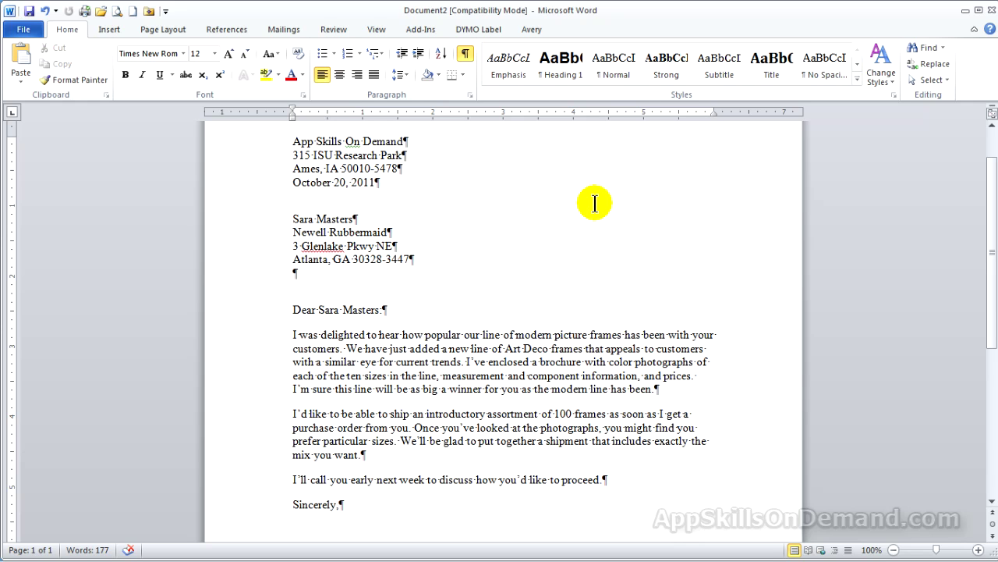
Select the letter's four-line recipient address and show the DYMO Label ribbon commands
left_click_drag(412, 259, 295, 217)
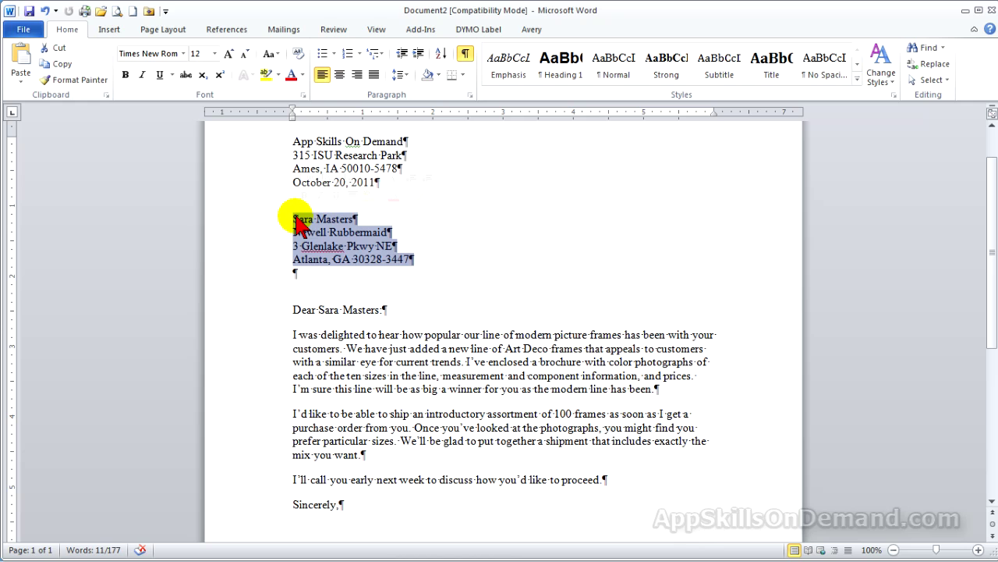
left_click(482, 30)
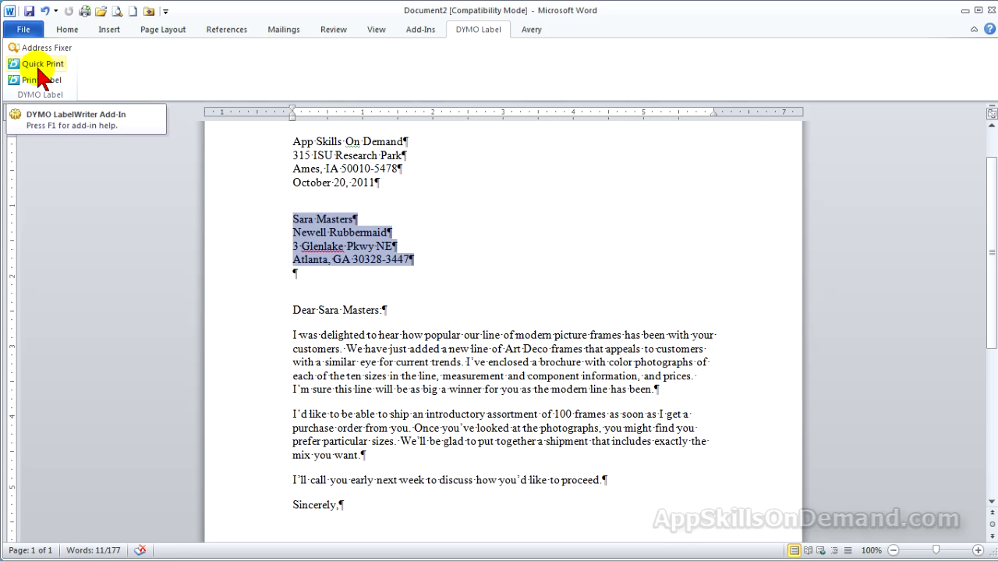
Open the DYMO label print preview for the selected address and its printer options
left_click(39, 69)
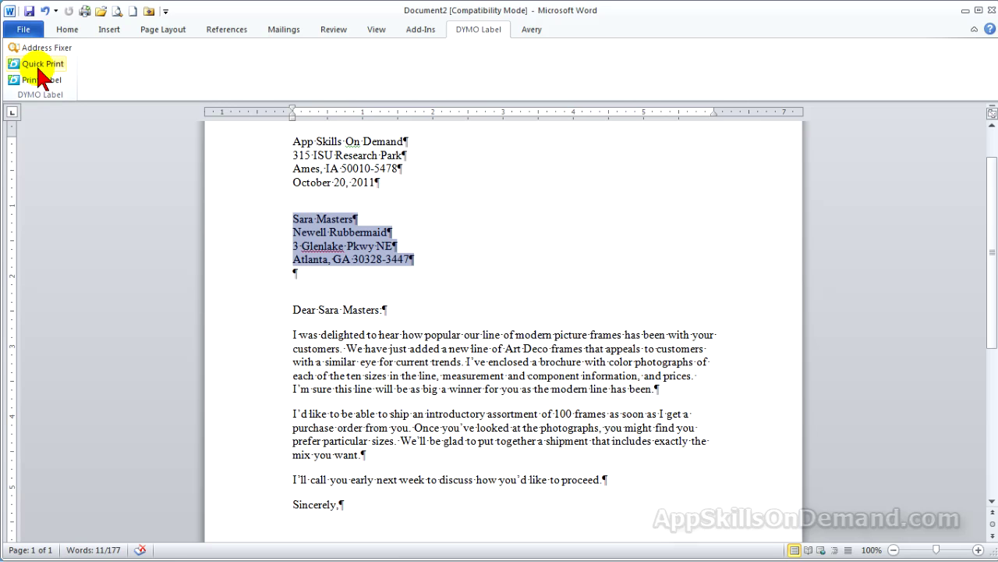
left_click(44, 81)
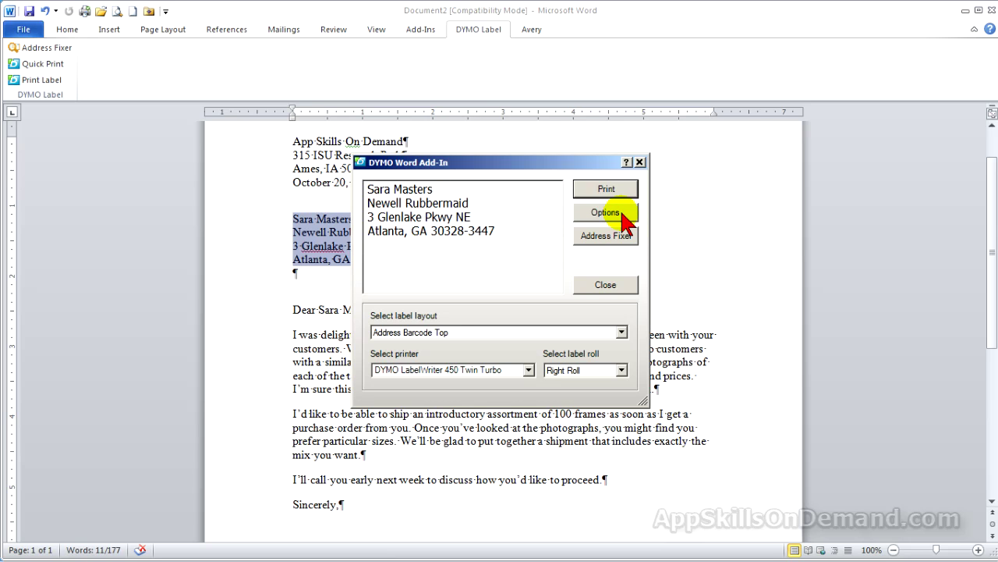
left_click(623, 214)
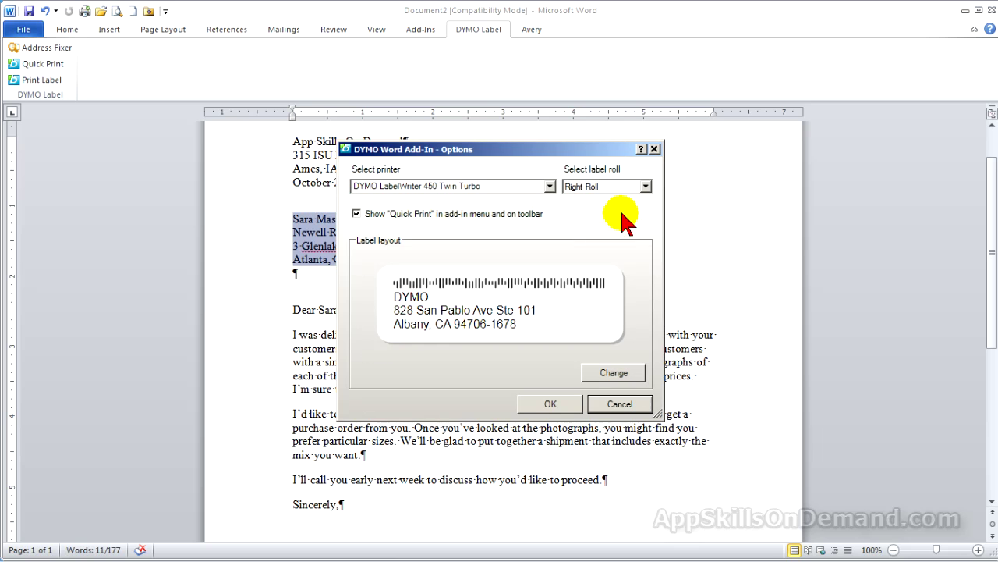
Browse label layouts without choosing one, leave Quick Print on, and accept the options
left_click(631, 373)
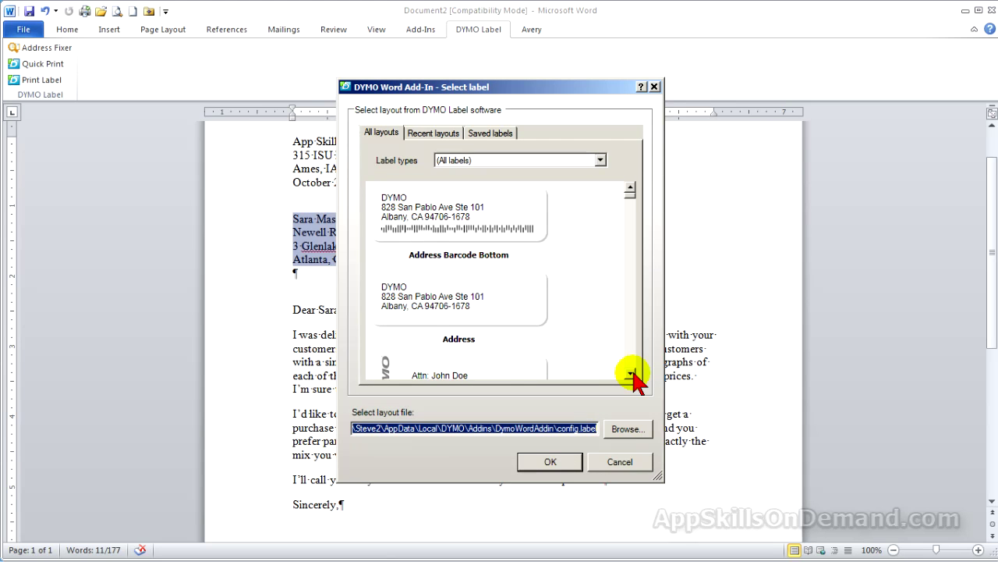
left_click(630, 374)
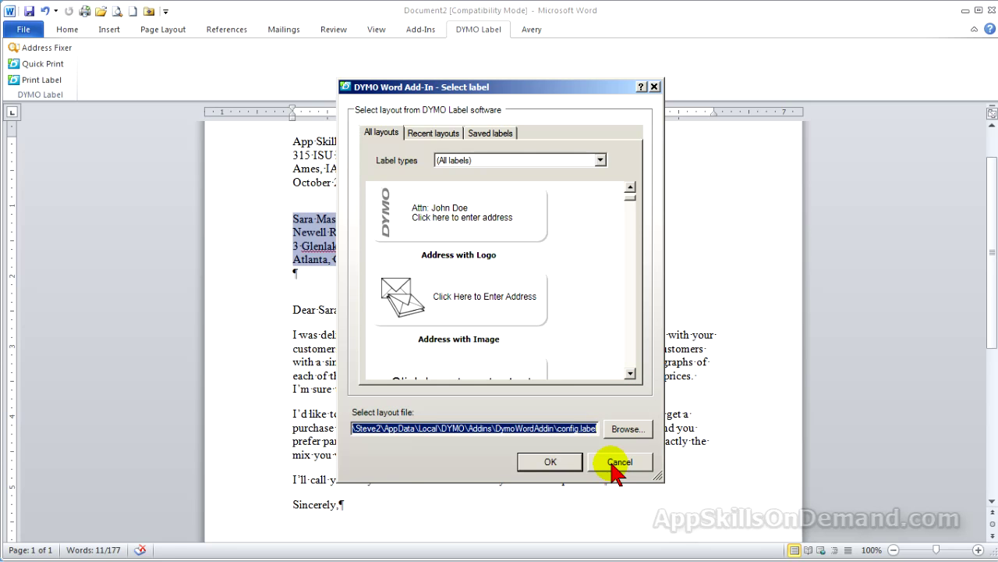
left_click(619, 462)
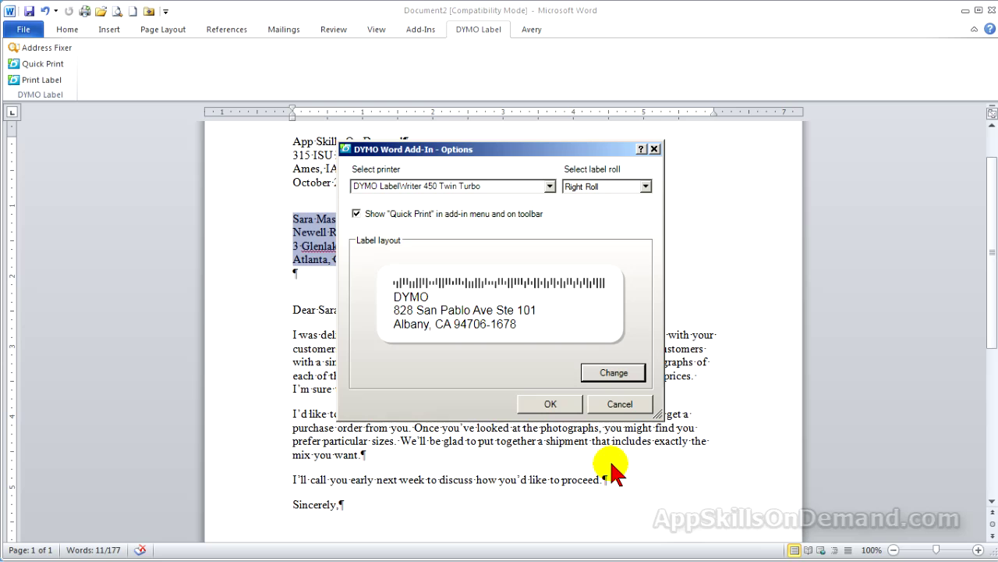
left_click(363, 218)
left_click(366, 219)
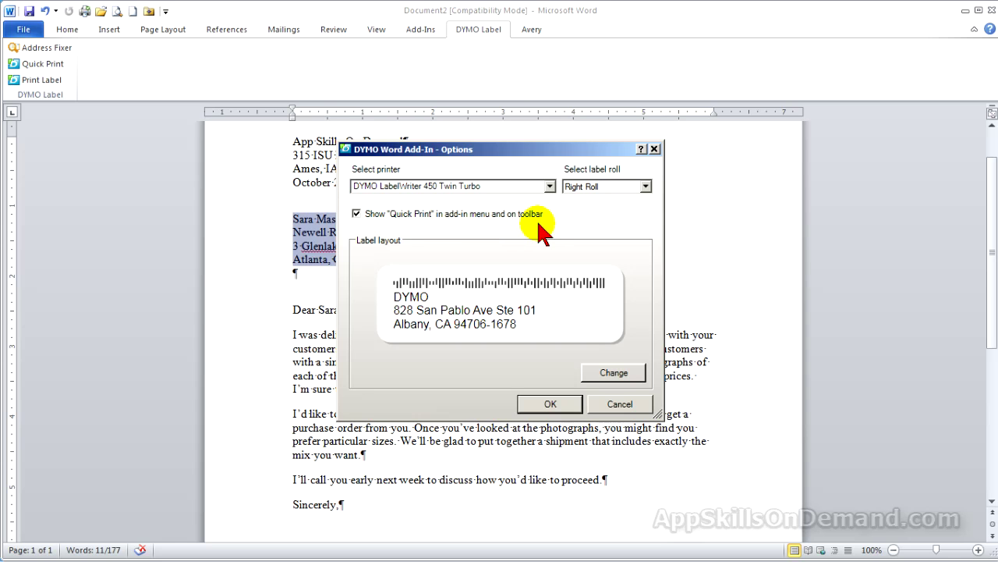
left_click(551, 404)
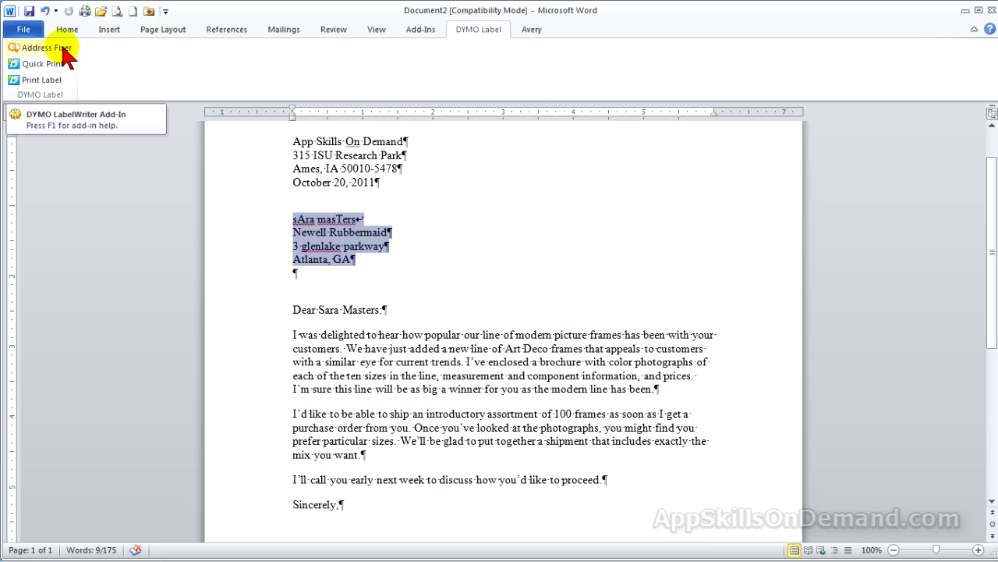
Run Address Fixer on the four uncorrected address lines and dismiss the resulting error
left_click(364, 220)
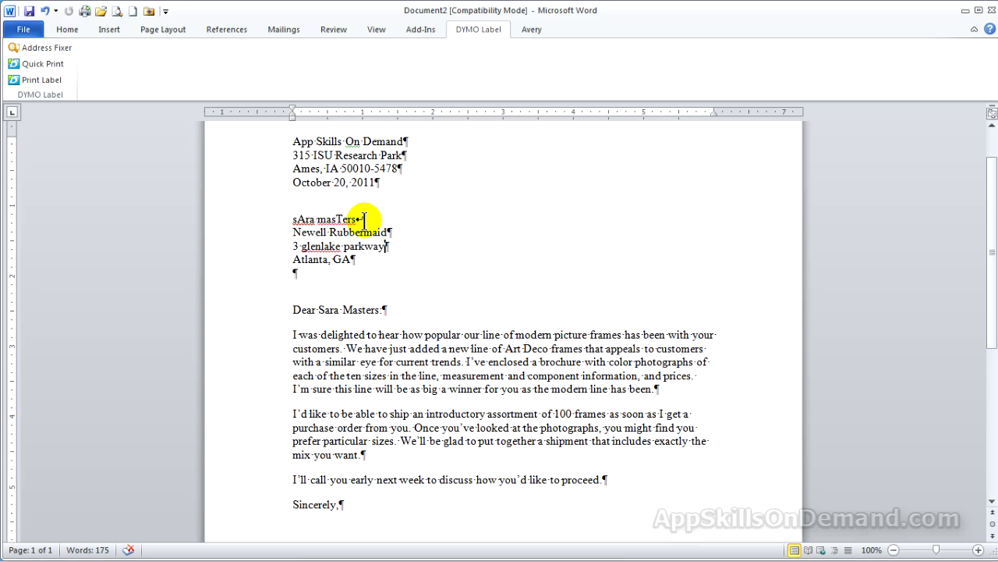
key("Down")
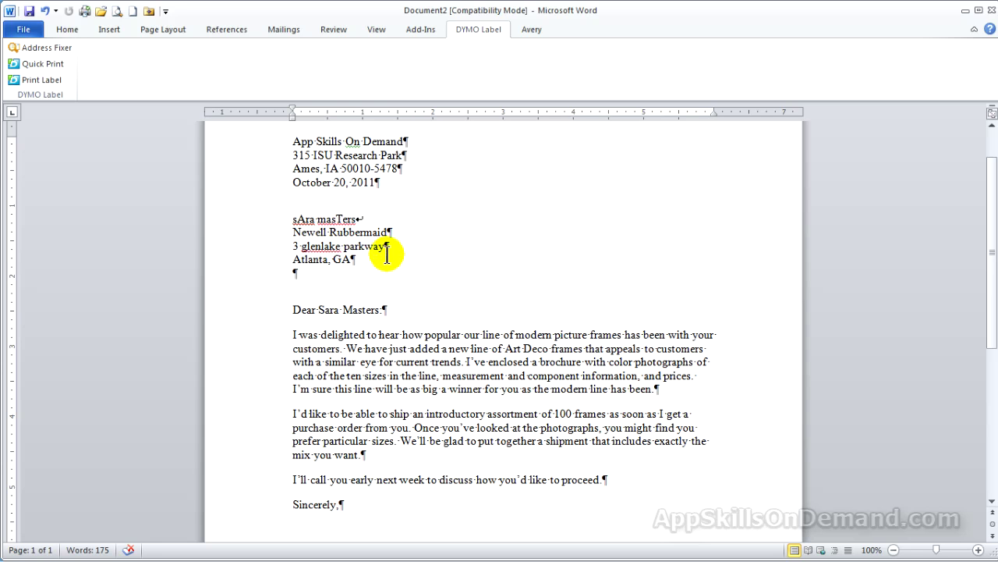
left_click_drag(359, 260, 295, 223)
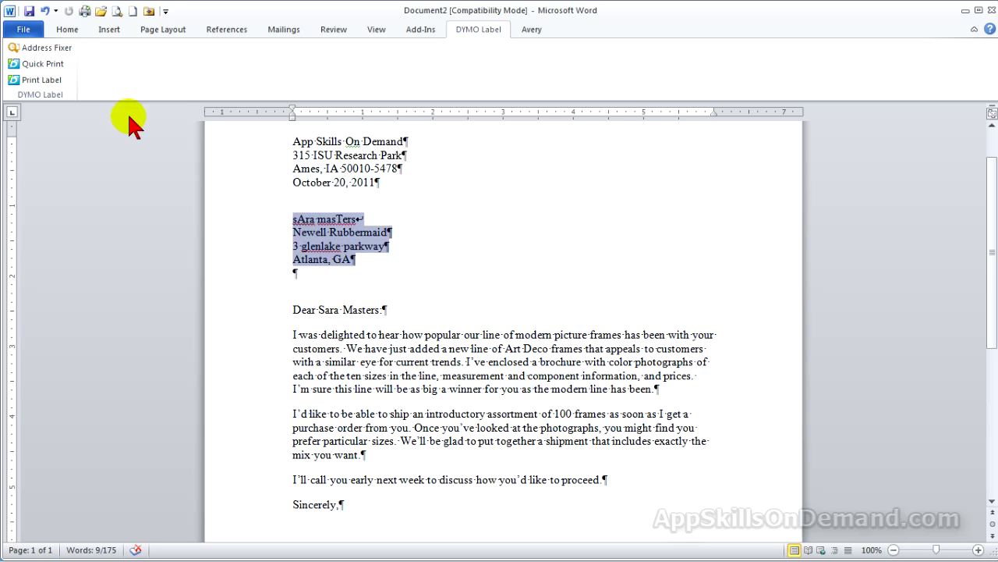
left_click(57, 48)
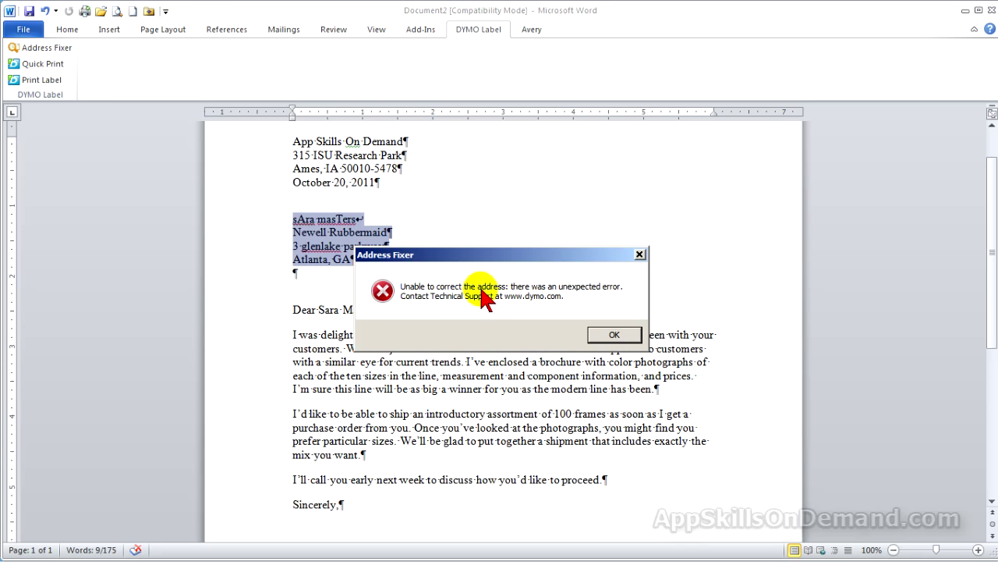
left_click(616, 335)
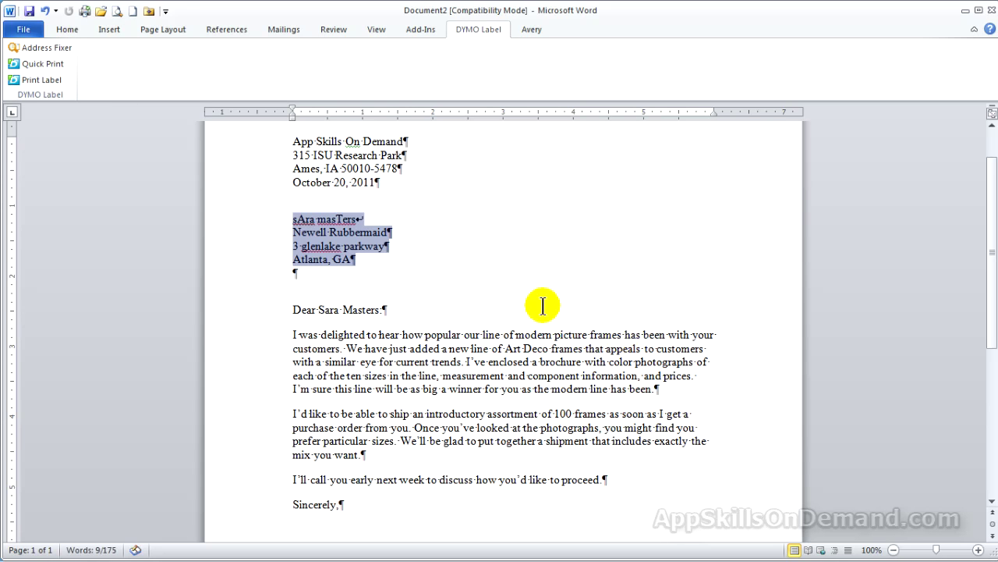
Restore the paragraph break after the name, reselect the address and run Address Fixer again
left_click(360, 219)
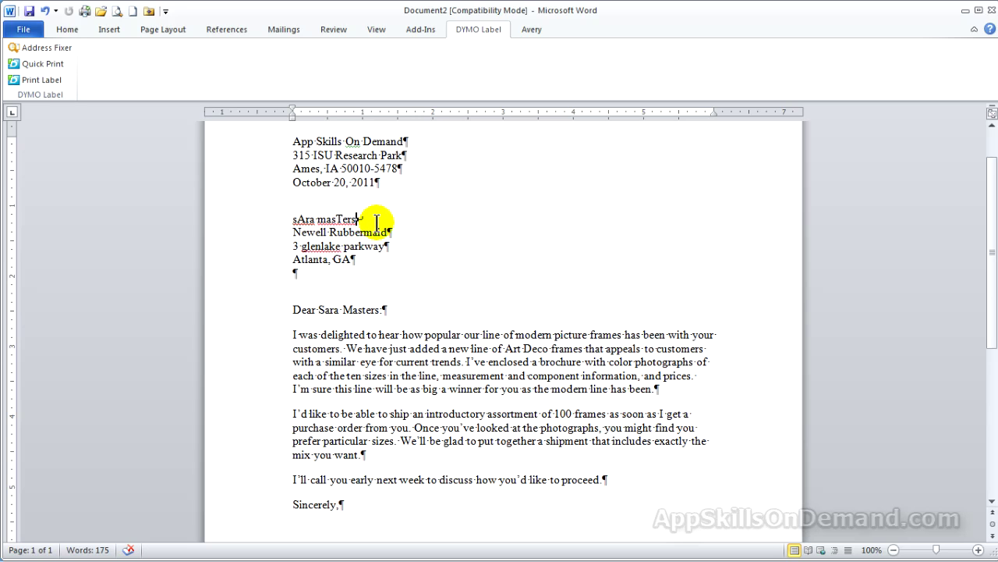
key("Delete")
key("ctrl+z")
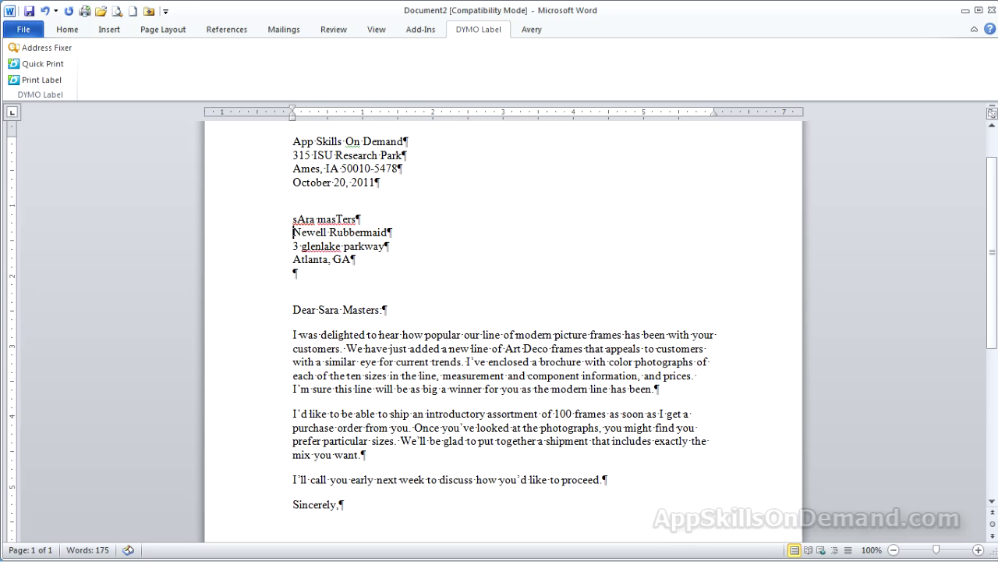
left_click_drag(341, 257, 289, 223)
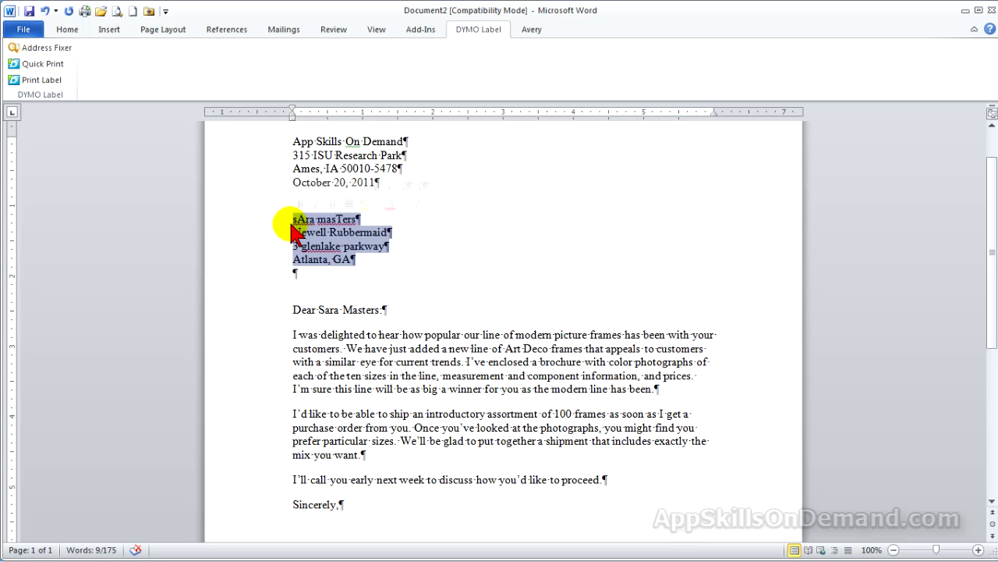
left_click(64, 49)
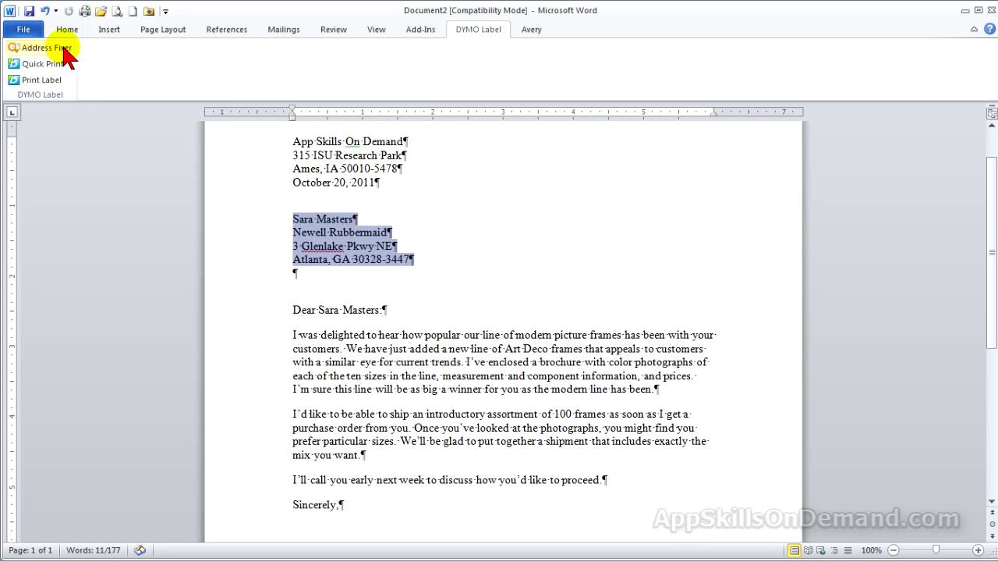